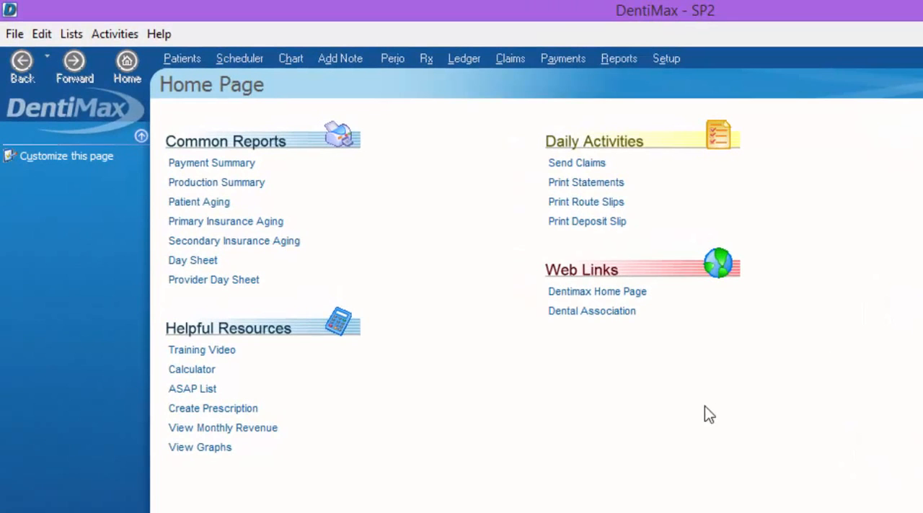
Open the record of the second patient in the patient list and dismiss the patient's alerts
{"action": "left_click", "coordinate": [183, 59]}
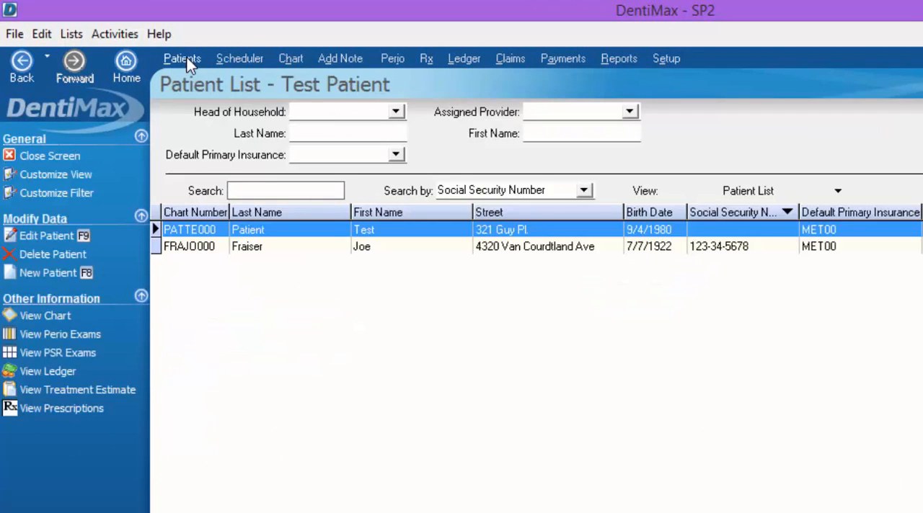
{"action": "left_click", "coordinate": [176, 251]}
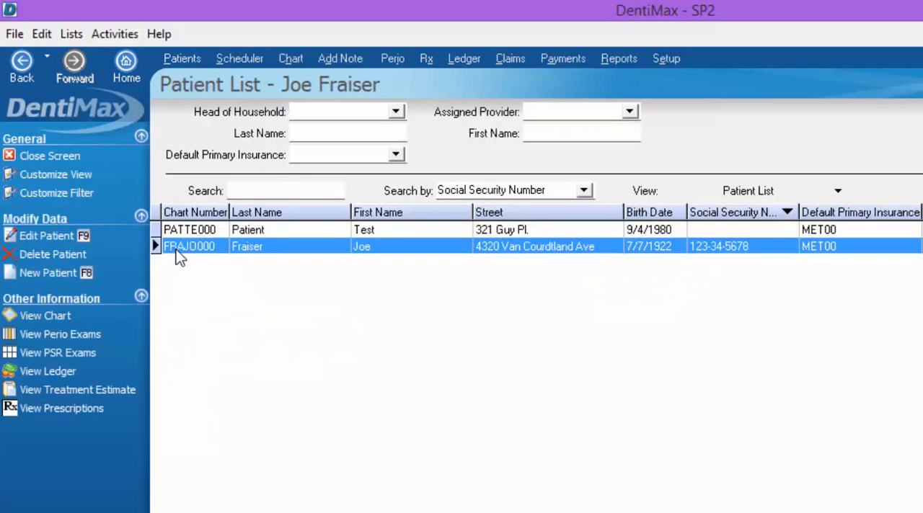
{"action": "double_click", "coordinate": [339, 249]}
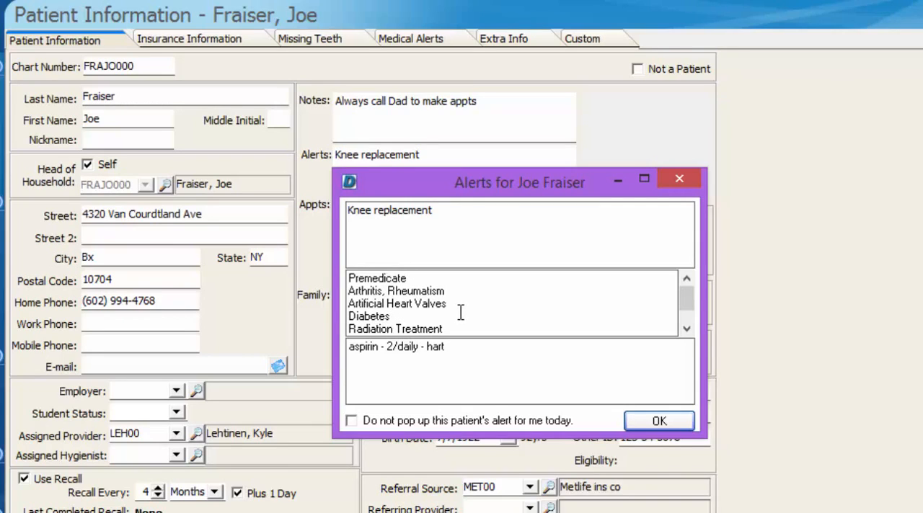
{"action": "left_click", "coordinate": [637, 428]}
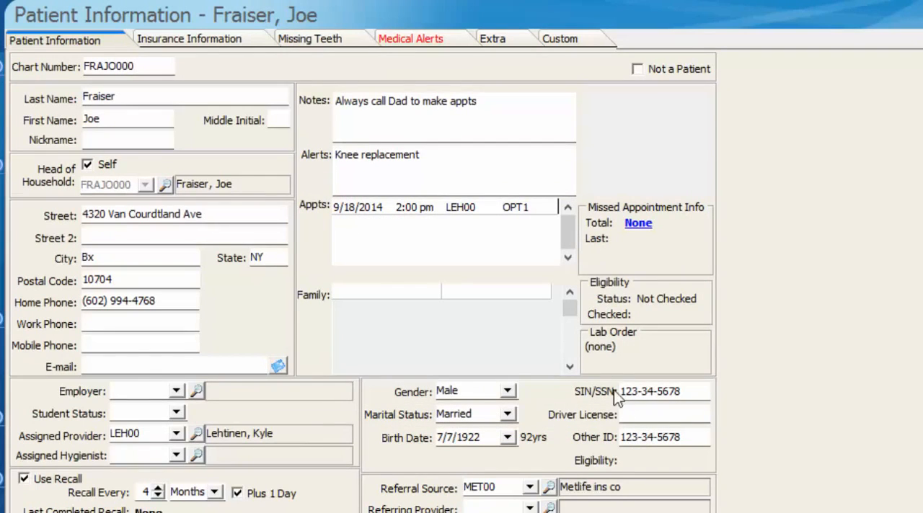
Examine the patient's medical alerts list and compare it with the alerts on the general patient information
{"action": "left_click", "coordinate": [403, 40]}
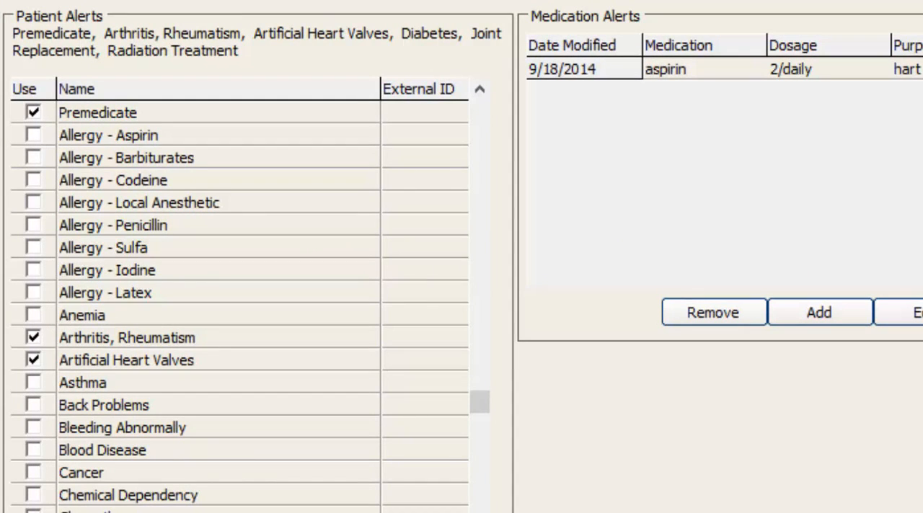
{"action": "scroll", "coordinate": [245, 303], "scroll_direction": "down", "scroll_amount": 5}
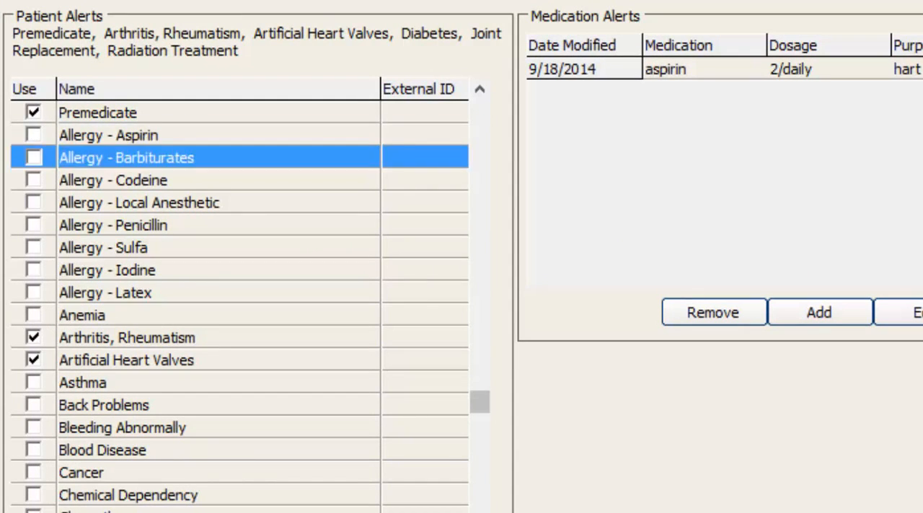
{"action": "scroll", "coordinate": [245, 303], "scroll_direction": "down", "scroll_amount": 8}
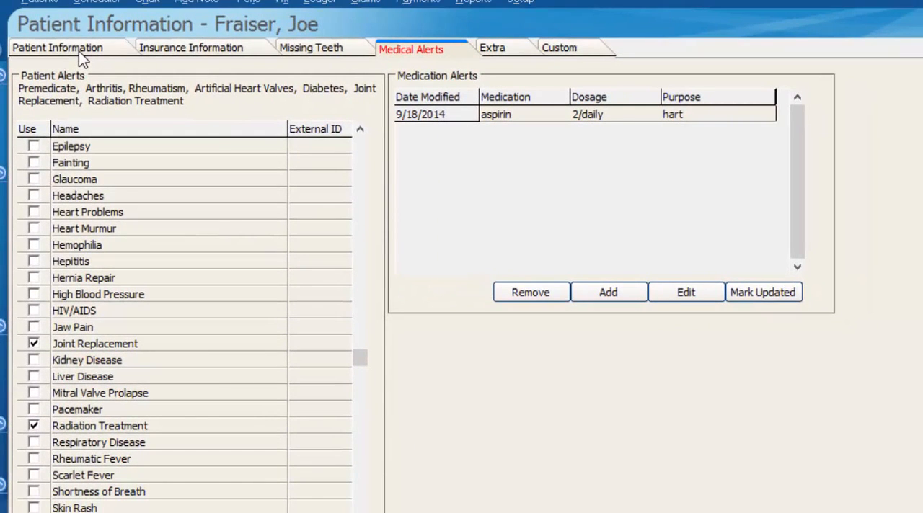
{"action": "left_click", "coordinate": [79, 51]}
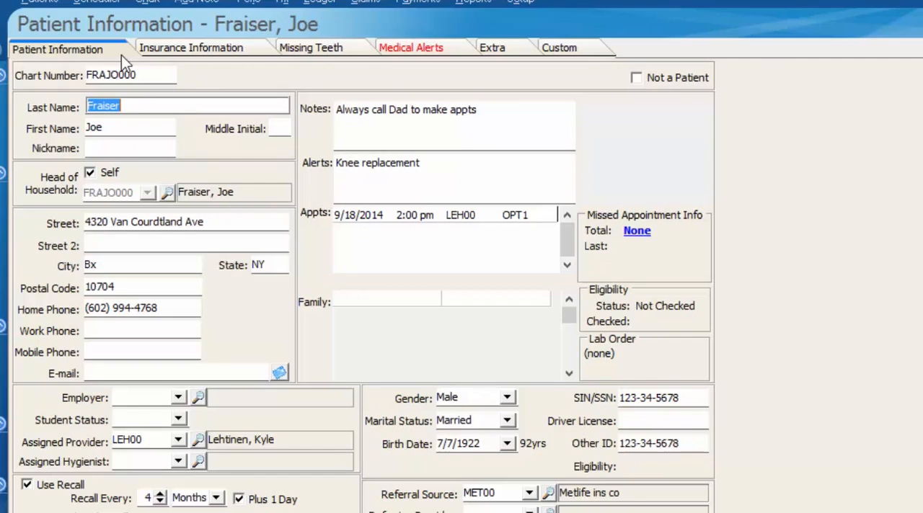
{"action": "left_click", "coordinate": [385, 47]}
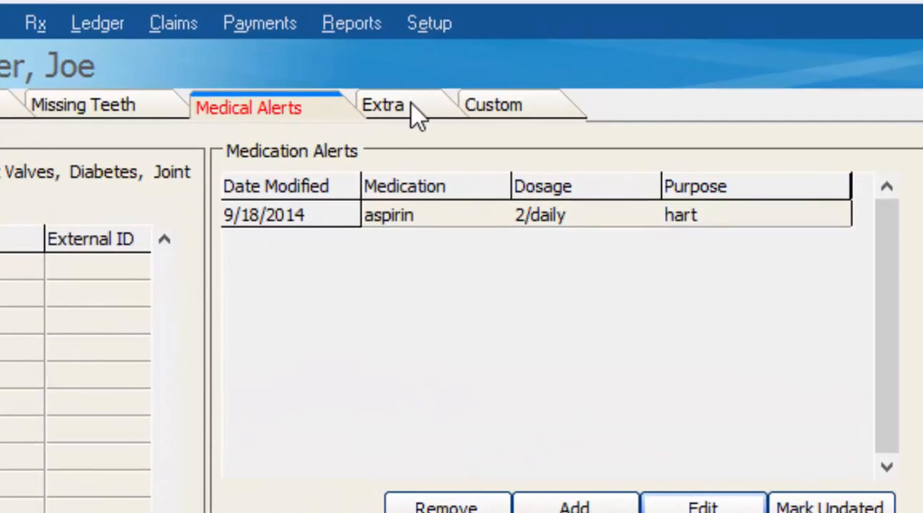
Open the alert codes setup and select the existing Joint Replacement alert in the list
{"action": "left_click", "coordinate": [431, 41]}
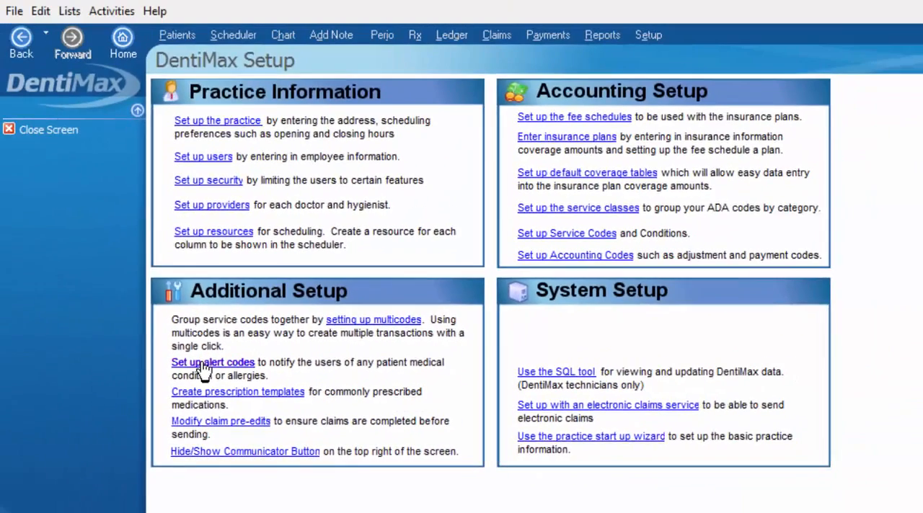
{"action": "left_click", "coordinate": [186, 309]}
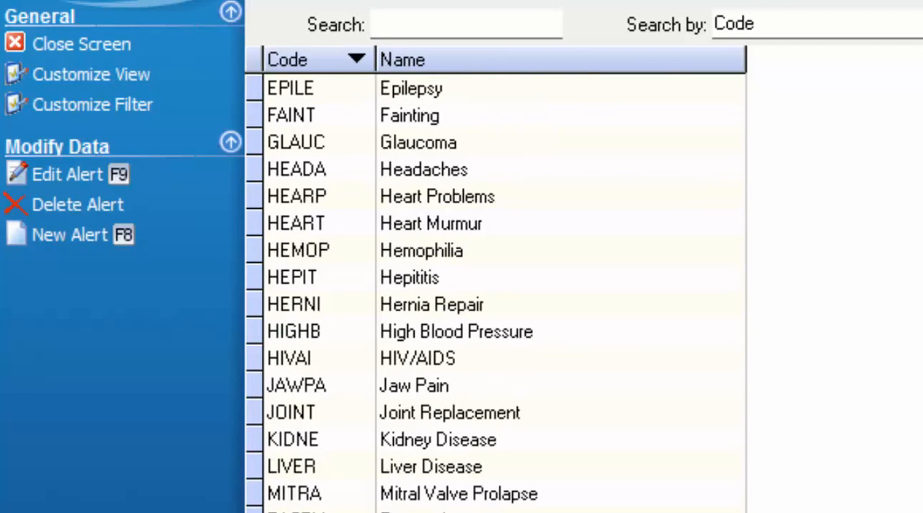
{"action": "left_click", "coordinate": [301, 419]}
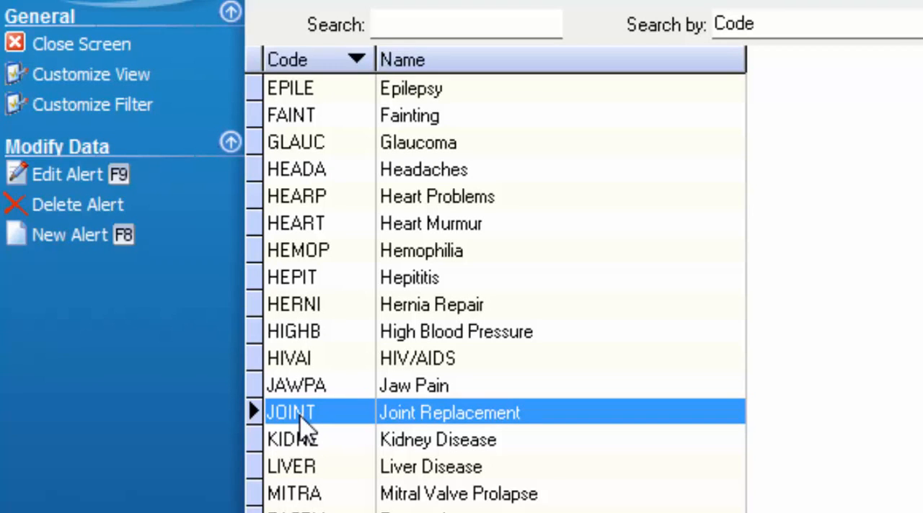
Start a new alert with the code JKNEE and the name Joint Replacement-Knee
{"action": "left_click", "coordinate": [66, 235]}
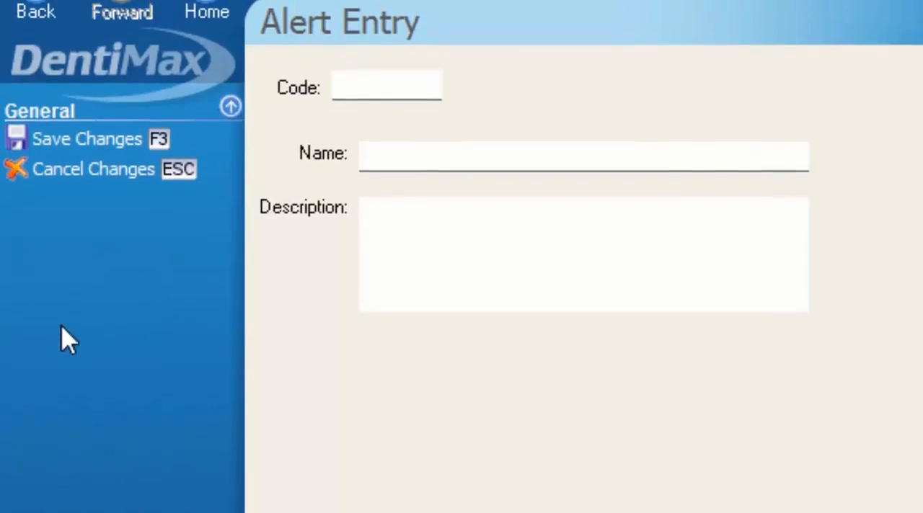
{"action": "left_click", "coordinate": [367, 90]}
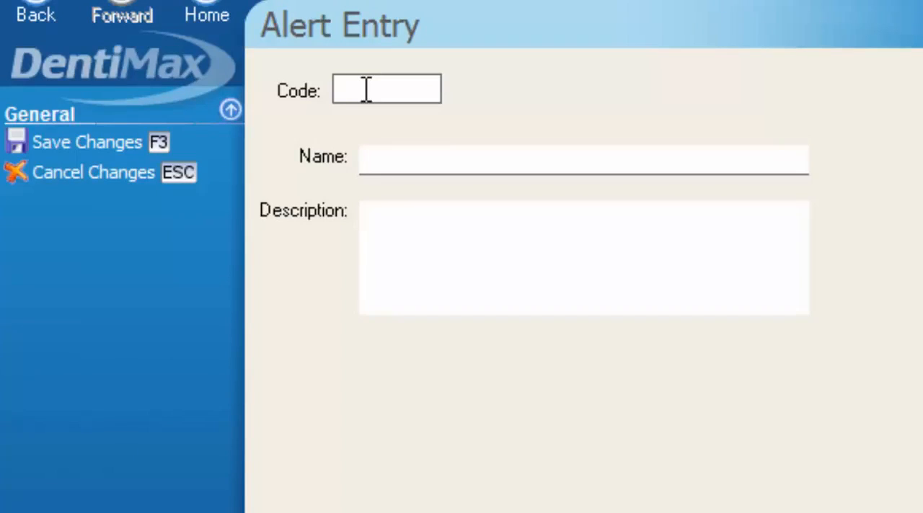
{"action": "type", "text": "JKNEE"}
{"action": "key", "text": "Tab"}
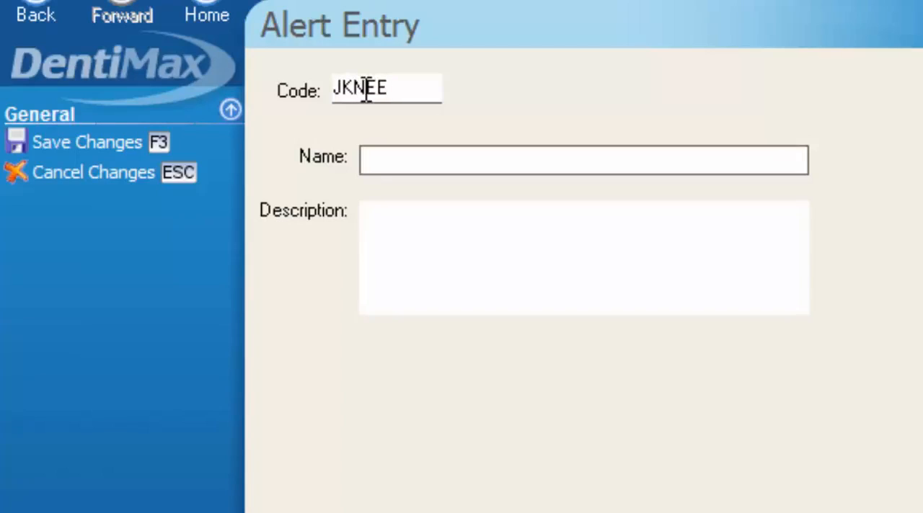
{"action": "type", "text": "jo"}
{"action": "key", "text": "BackSpace"}
{"action": "key", "text": "BackSpace"}
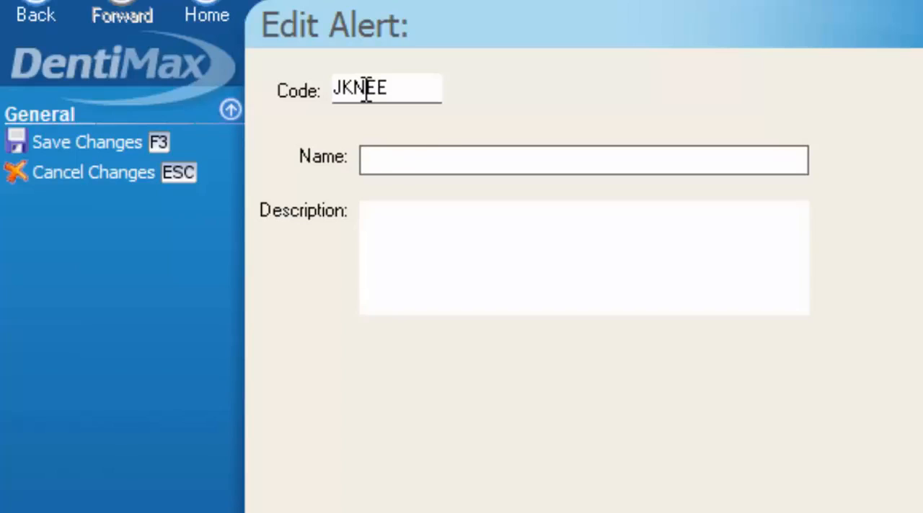
{"action": "type", "text": "Joint Replacement-Knee"}
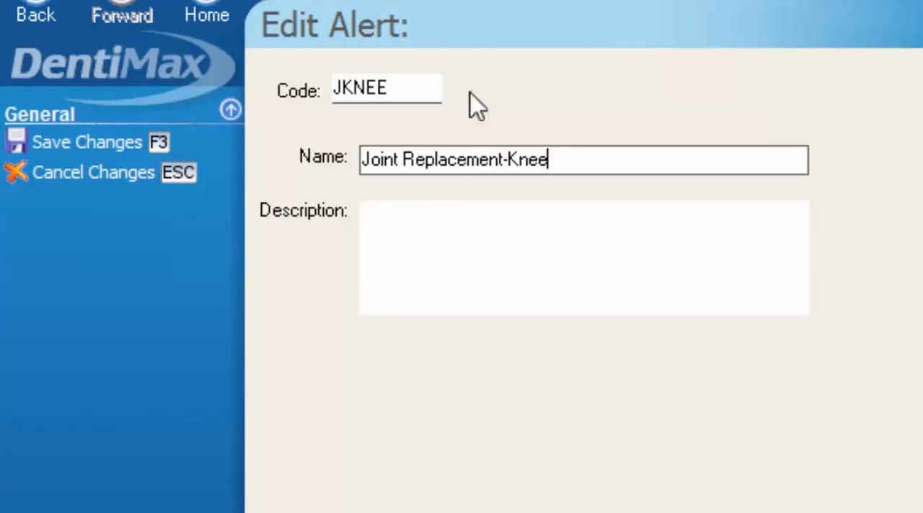
Enter Joint Replacement-Knee as the new alert's description and save the alert
{"action": "left_click", "coordinate": [407, 235]}
{"action": "type", "text": "Joint R"}
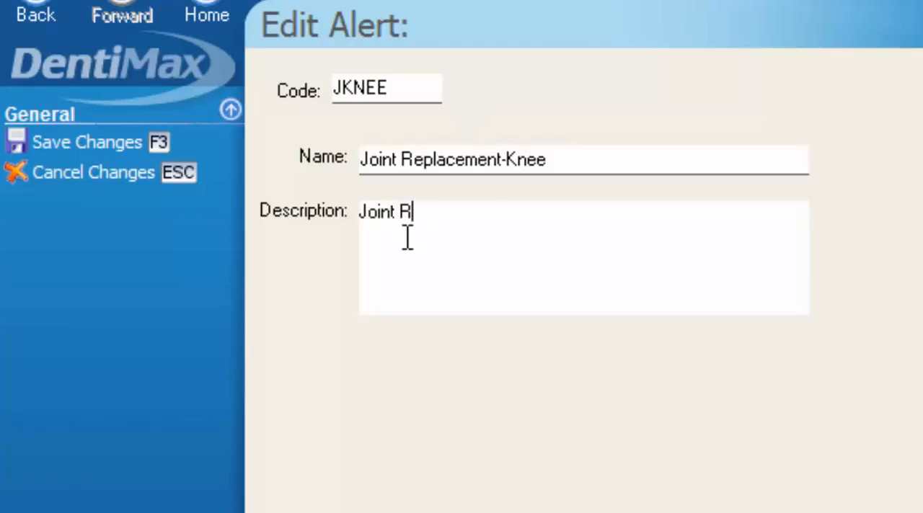
{"action": "type", "text": "eplacement-Knee"}
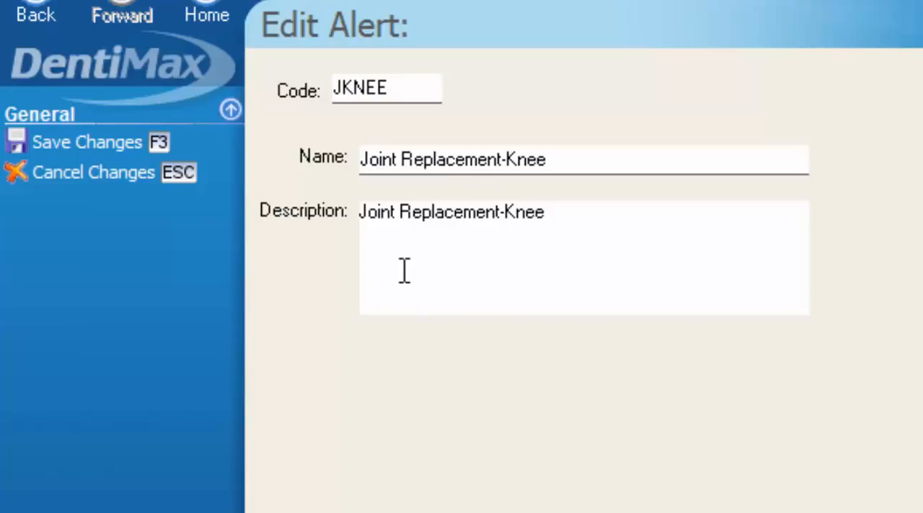
{"action": "left_click", "coordinate": [140, 143]}
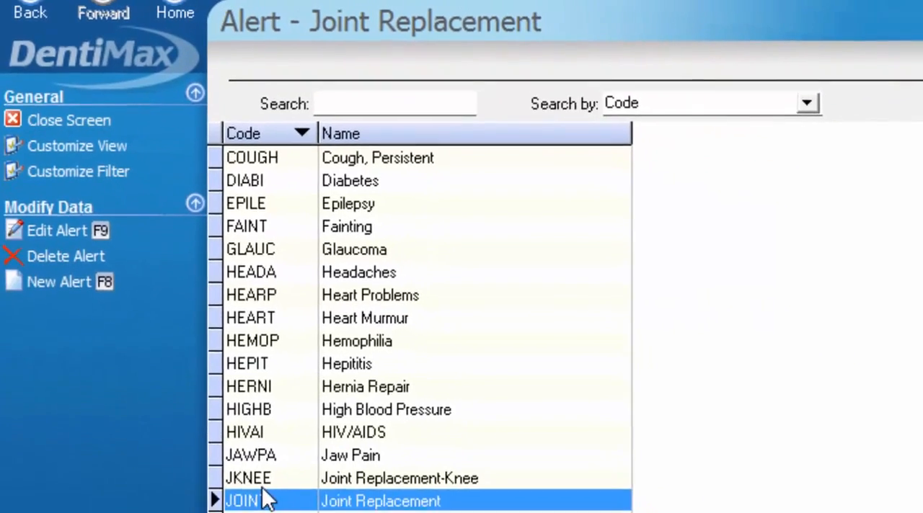
Close the alert list and setup screens, and close and reopen the patient's record to reload its medical alerts
{"action": "left_click", "coordinate": [294, 484]}
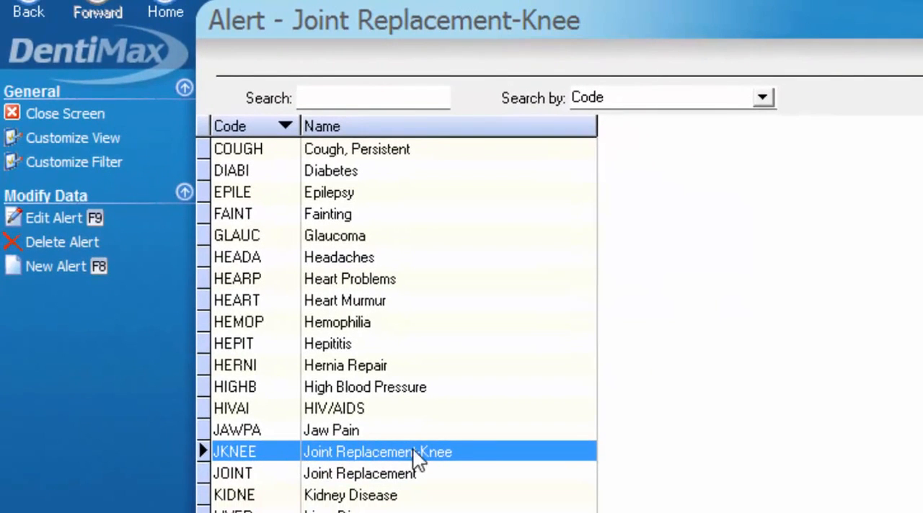
{"action": "left_click", "coordinate": [99, 112]}
{"action": "left_click", "coordinate": [100, 113]}
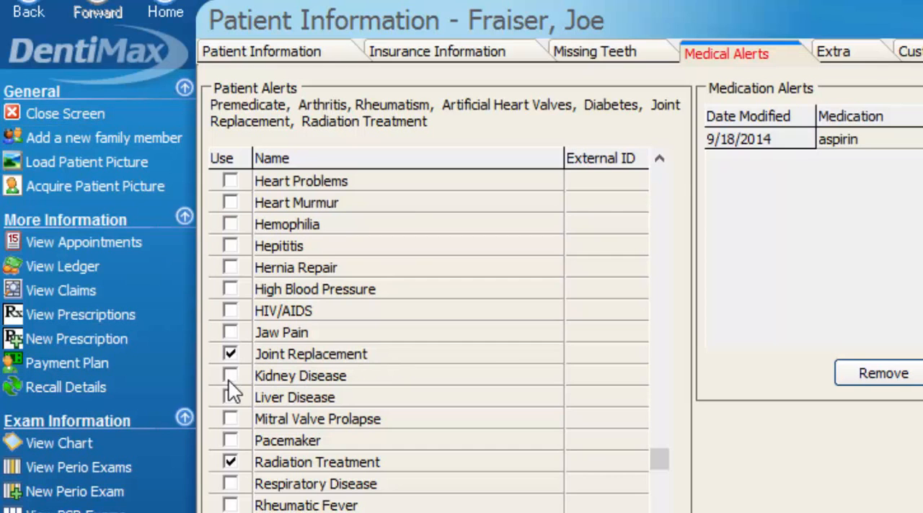
{"action": "left_click", "coordinate": [67, 114]}
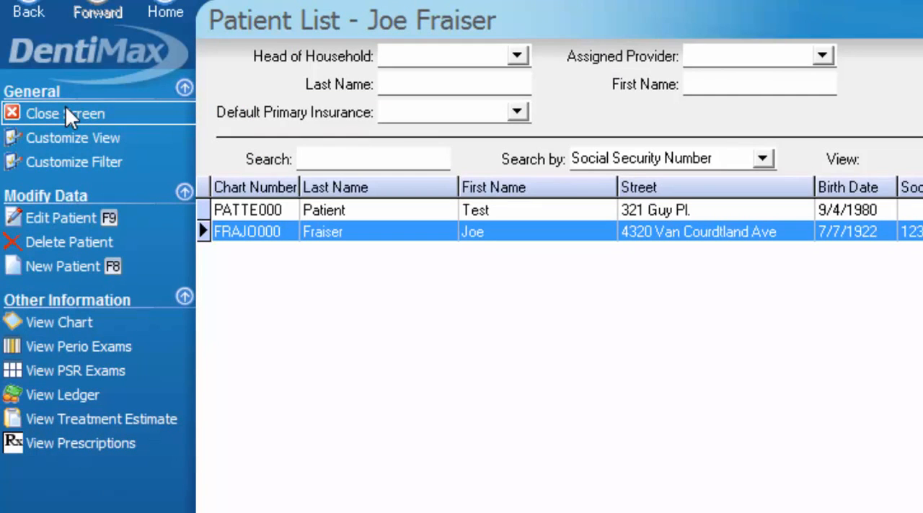
{"action": "double_click", "coordinate": [244, 231]}
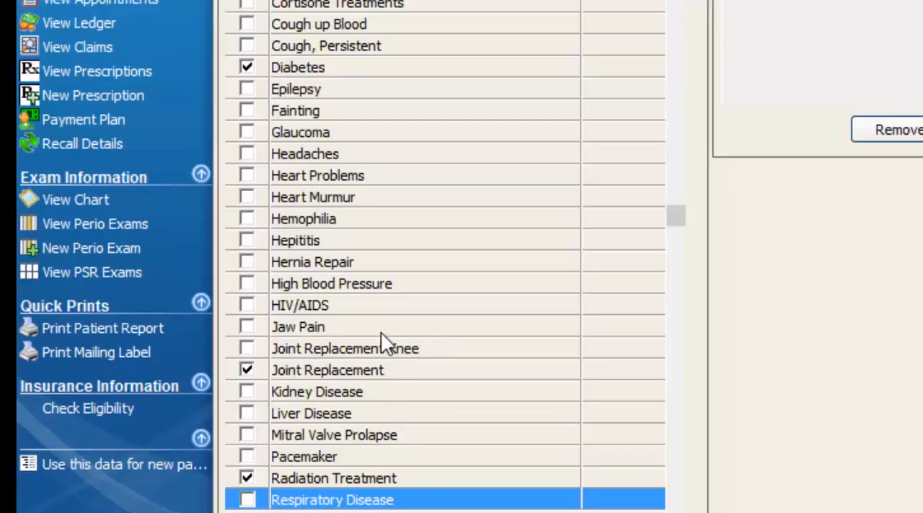
Replace the patient's Joint Replacement alert with Joint Replacement-Knee and save the record
{"action": "left_click", "coordinate": [247, 348]}
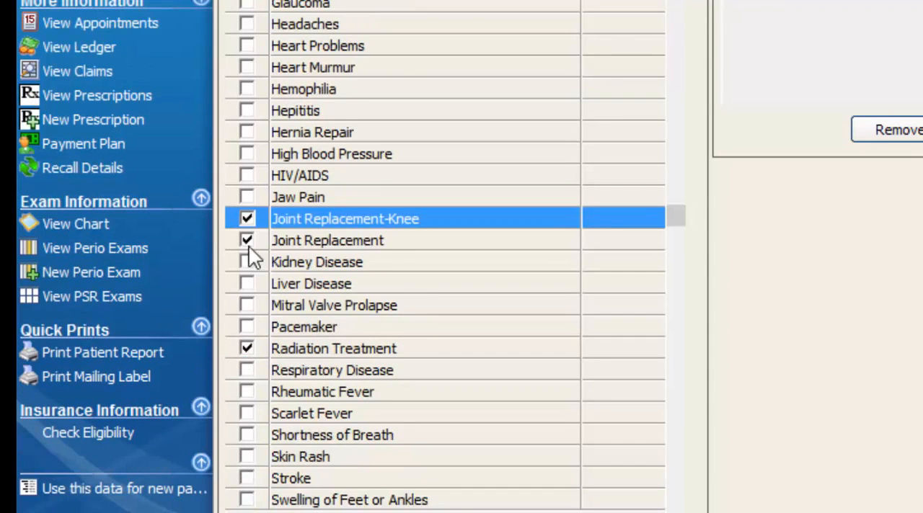
{"action": "left_click", "coordinate": [246, 240]}
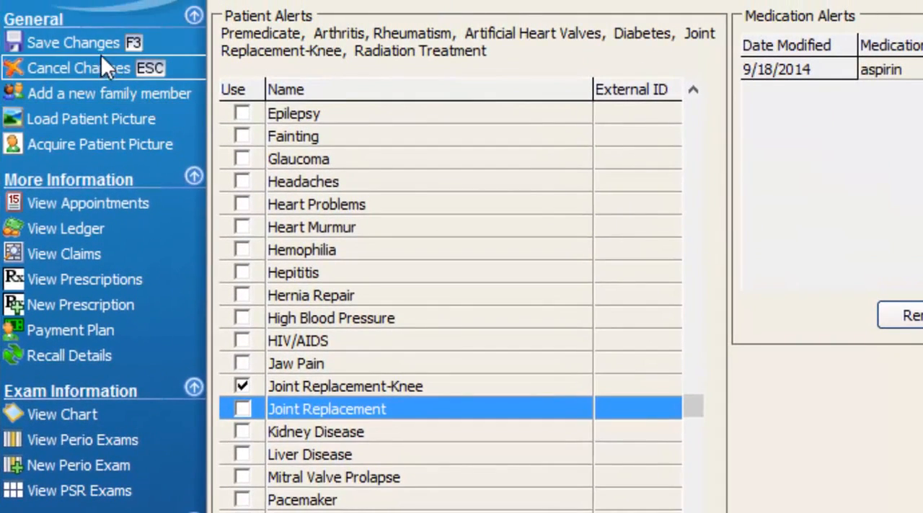
{"action": "left_click", "coordinate": [91, 42]}
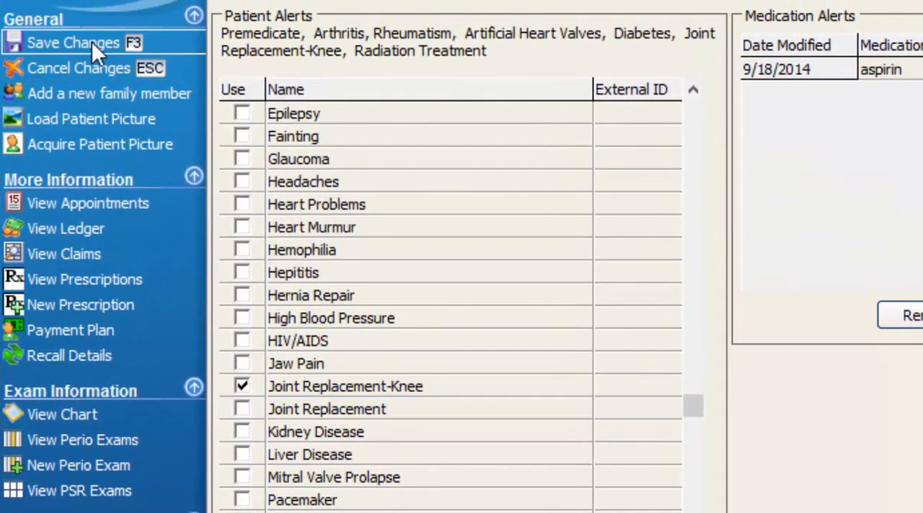